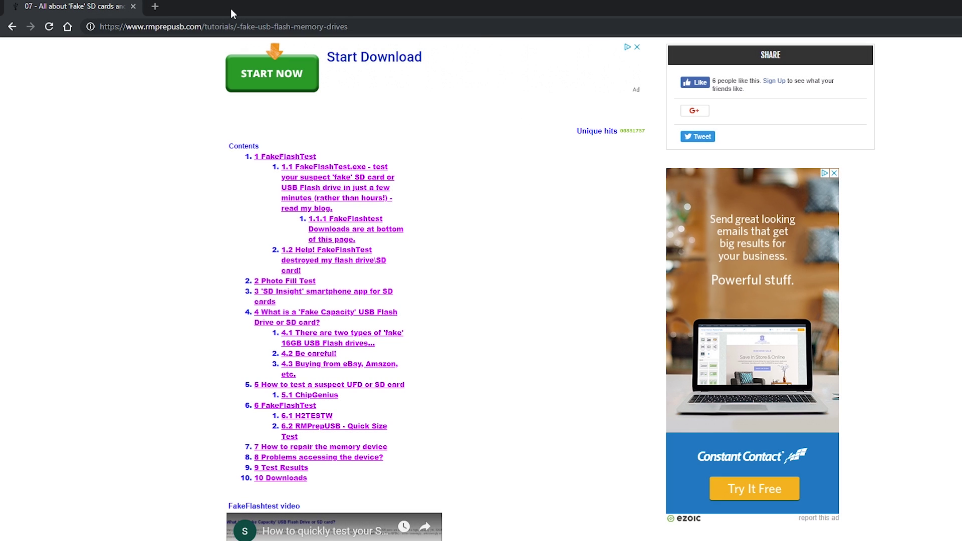
Download FAKEFLASHTEST_v1.1.1.zip from the Downloads section of the fake flash drives tutorial page
scroll(466, 286, "up", 3)
scroll(468, 288, "down", 2)
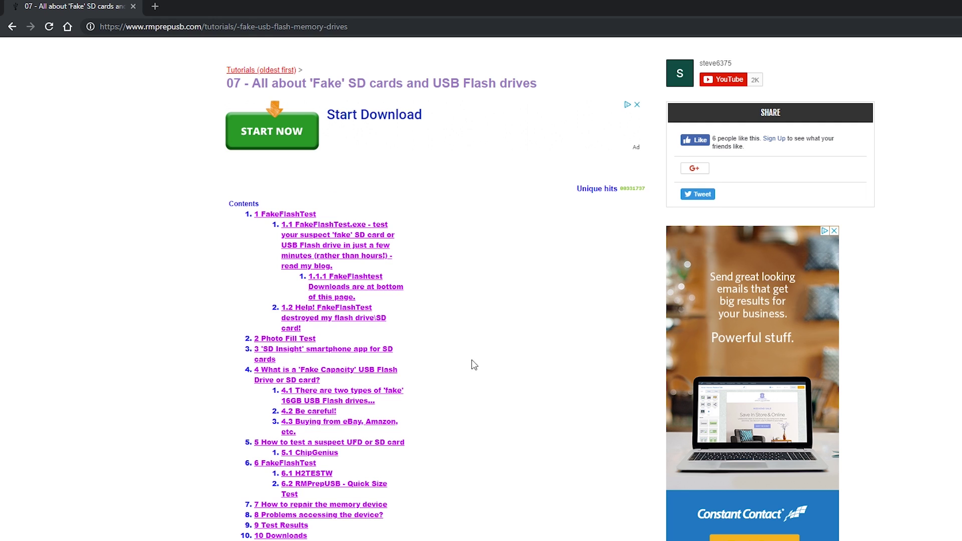
scroll(473, 363, "down", 1)
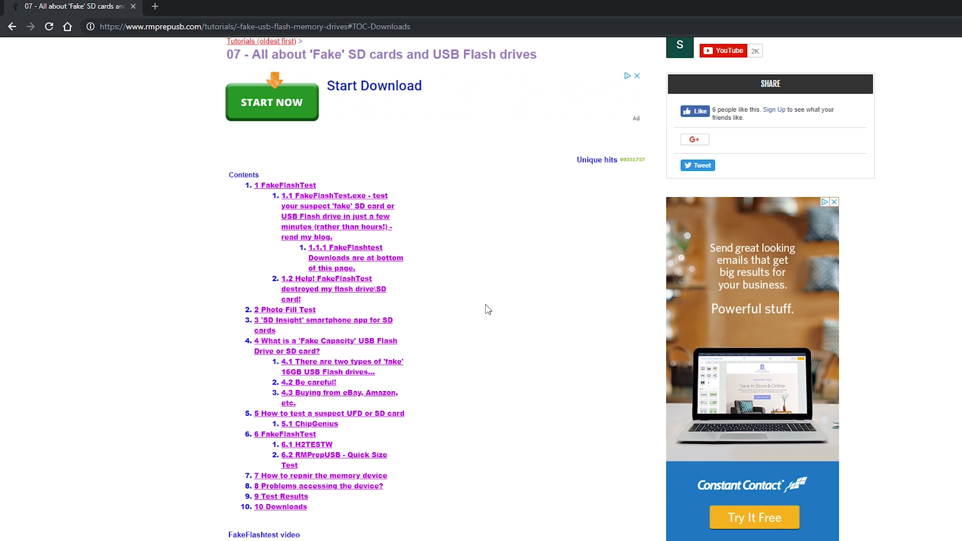
left_click(288, 507)
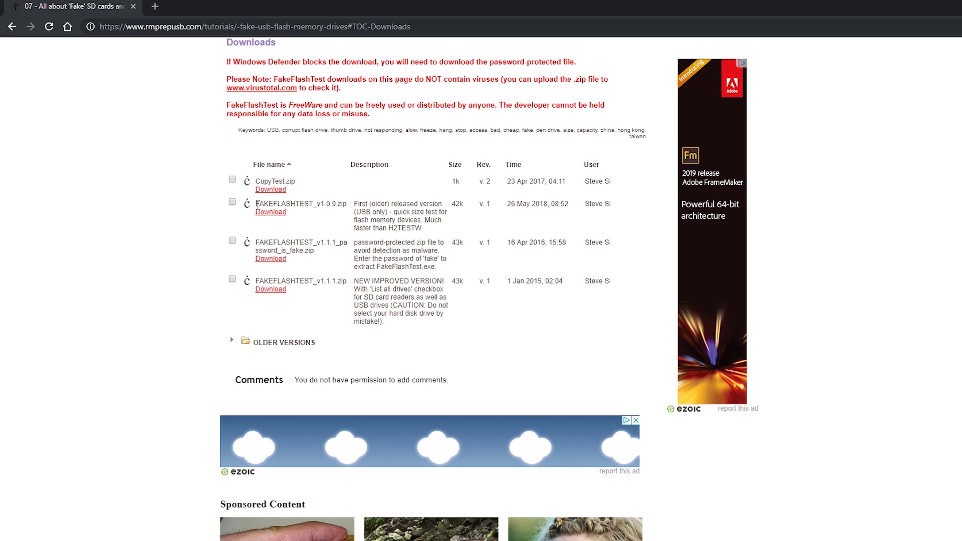
left_click(275, 295)
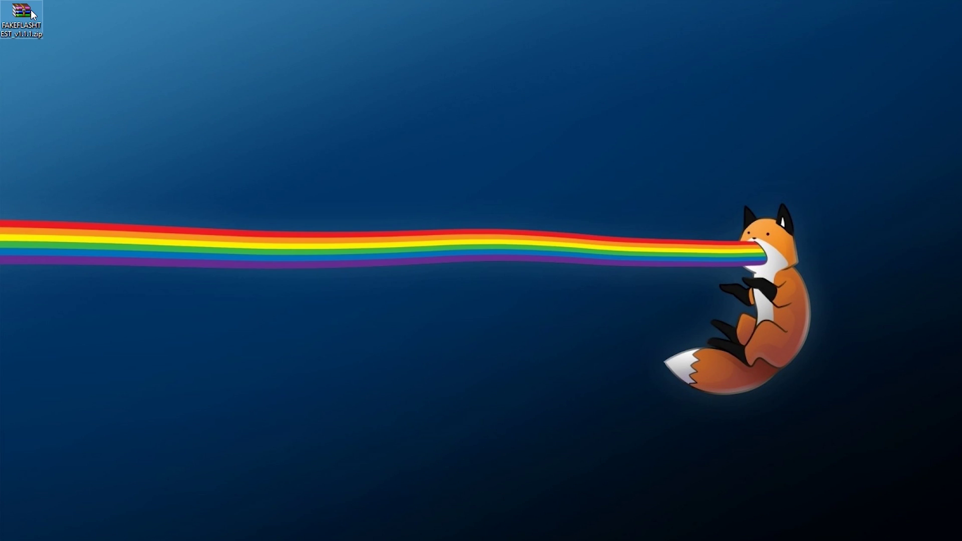
Extract the FAKEFLASHTEST_v1.1.1.zip archive onto the desktop and launch FAKEFLASHTEST.exe, allowing it to make changes and dismissing its introduction
right_click(31, 10)
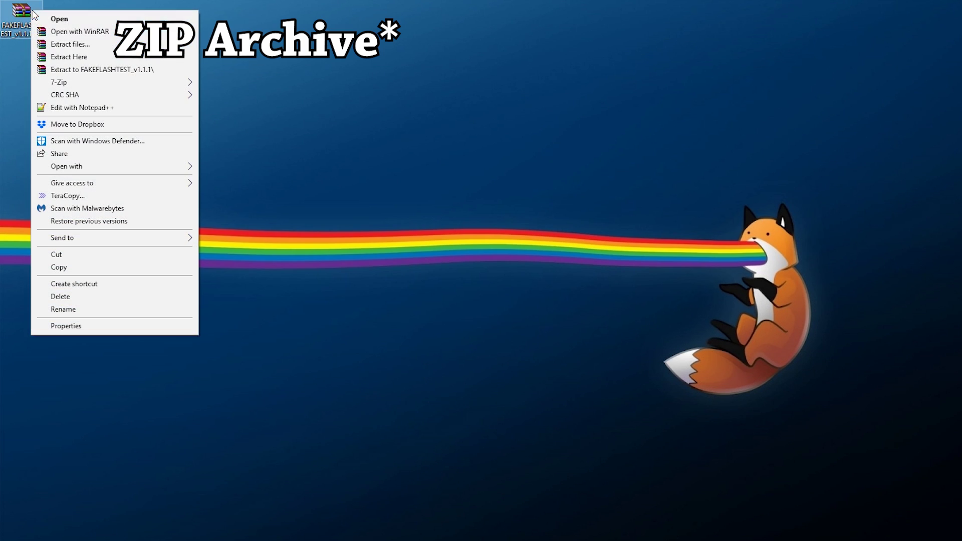
left_click(64, 56)
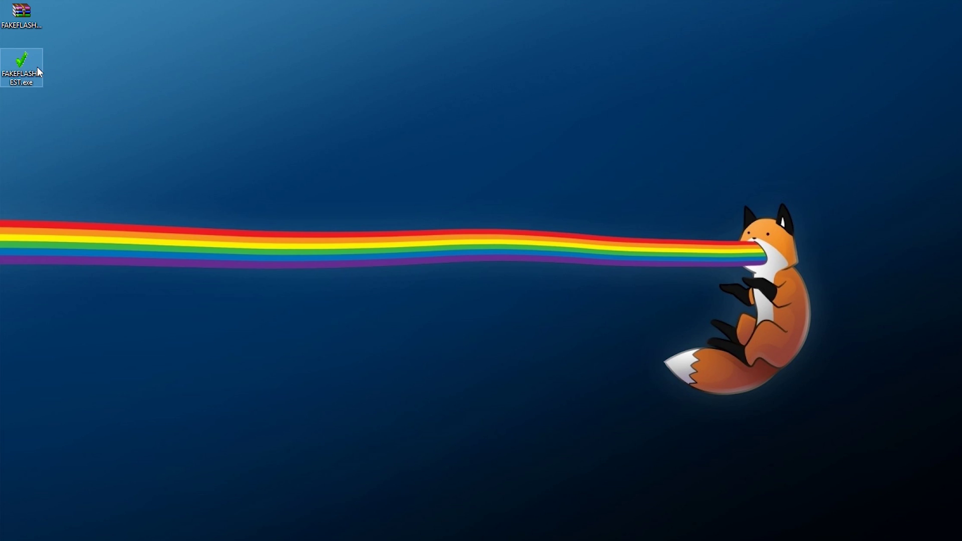
double_click(22, 62)
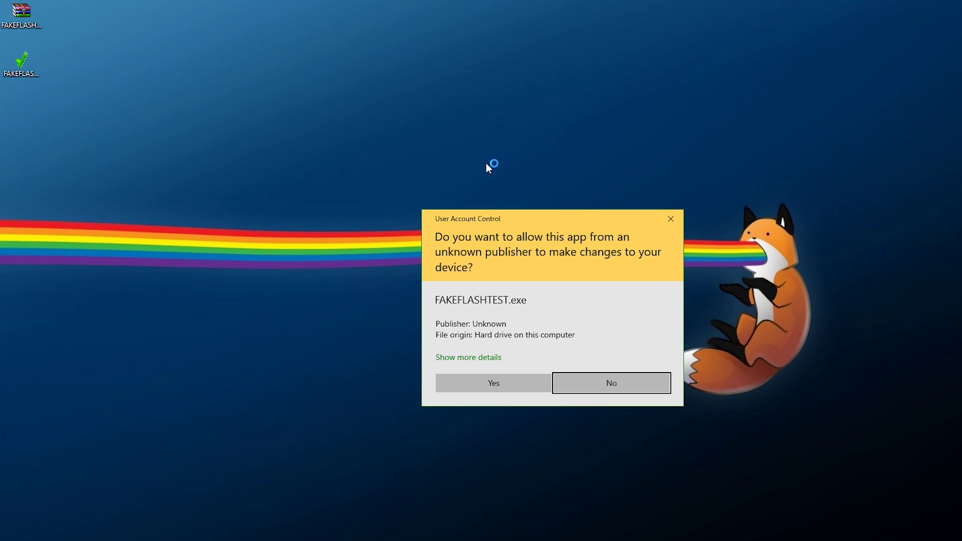
left_click(482, 387)
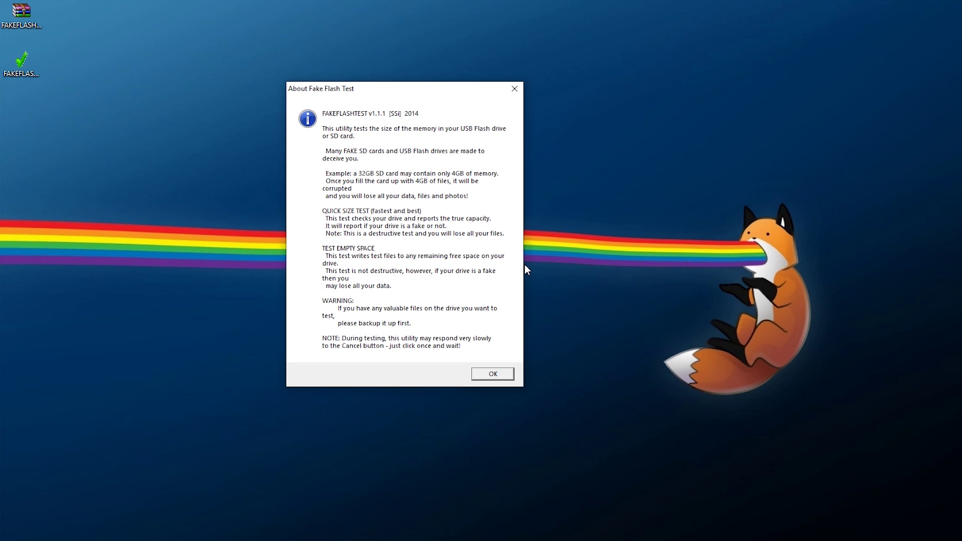
left_click(493, 379)
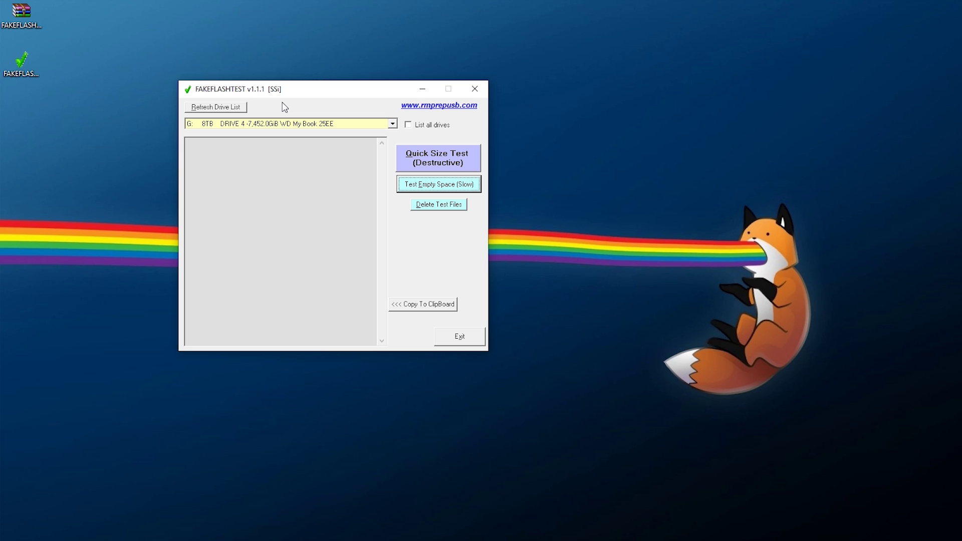
Refresh the drive list, run the destructive Quick Size Test on drive H: (Generic Flash Disk), and review its log
left_click(219, 111)
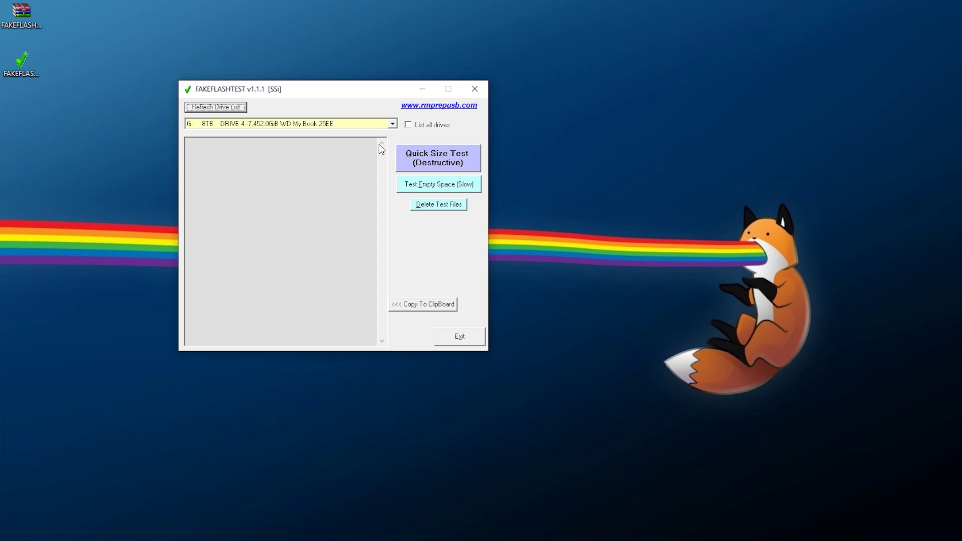
left_click(381, 125)
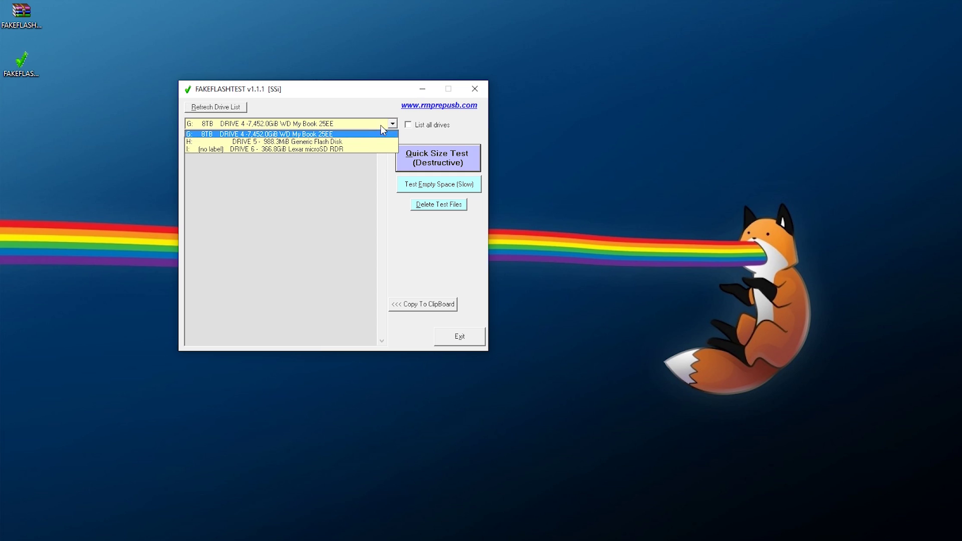
left_click(349, 141)
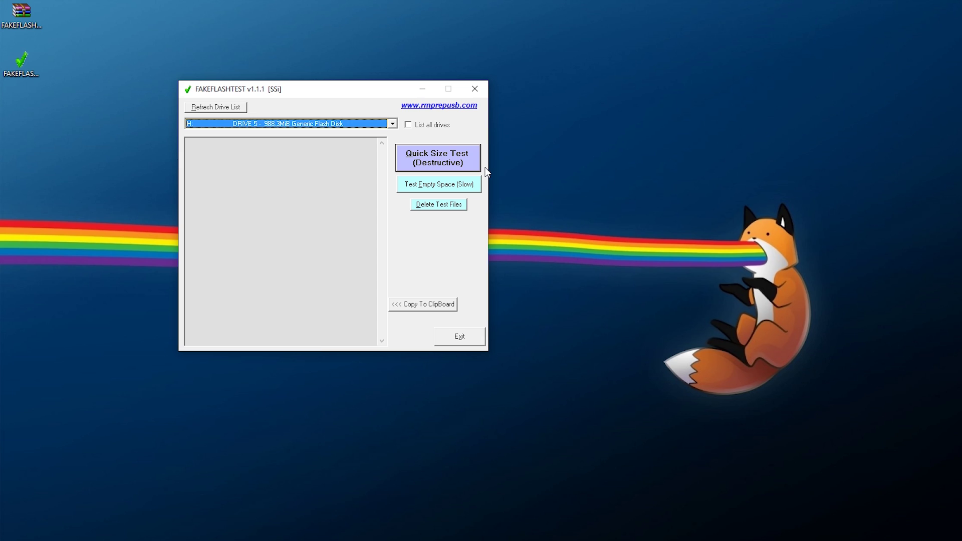
left_click(449, 167)
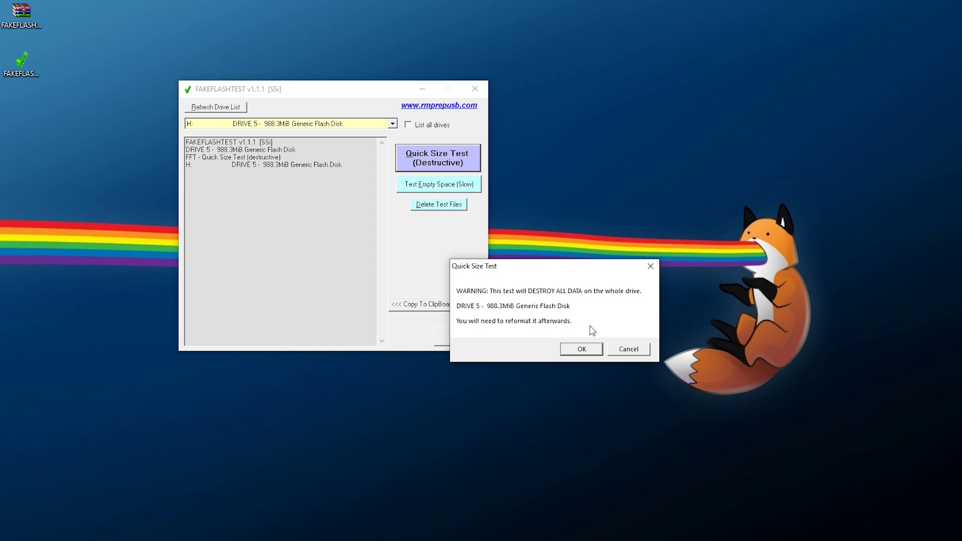
left_click(581, 350)
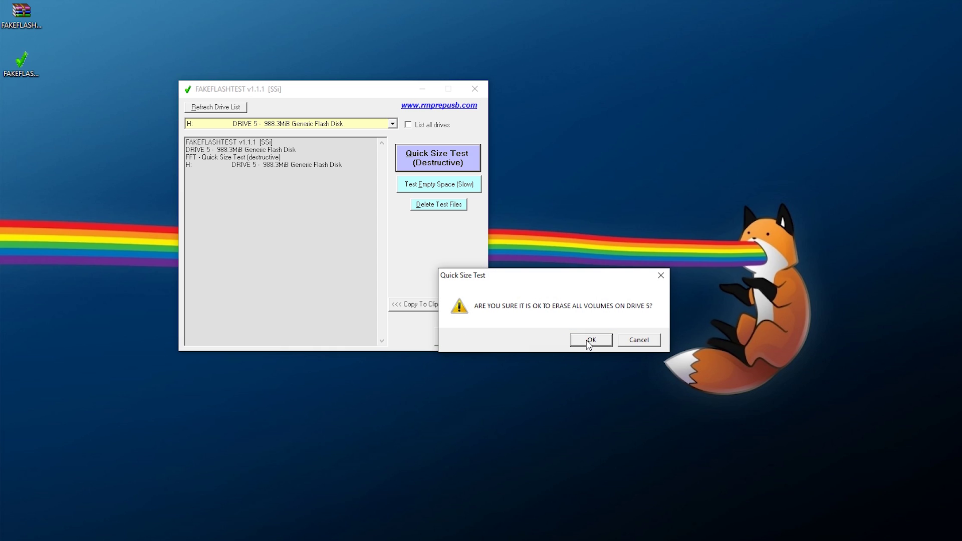
left_click(590, 340)
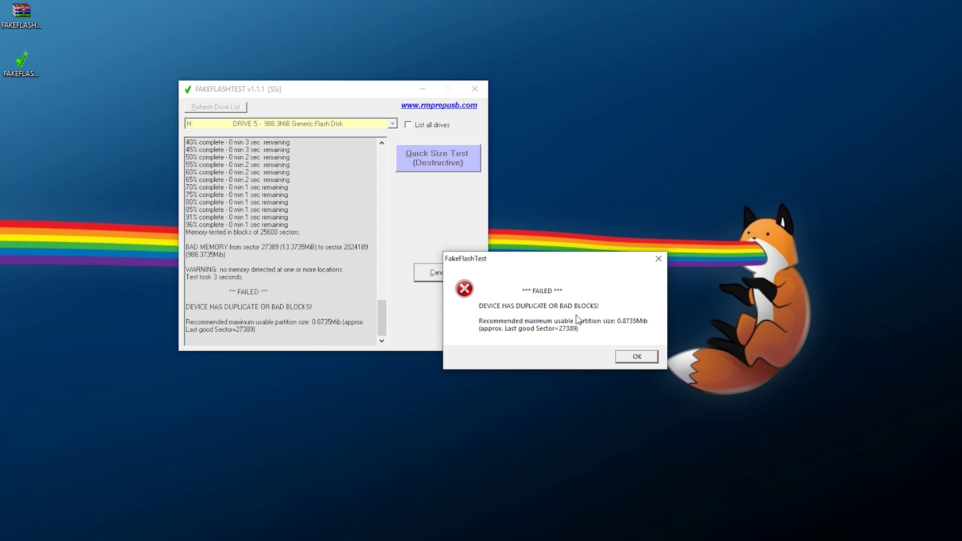
left_click(630, 359)
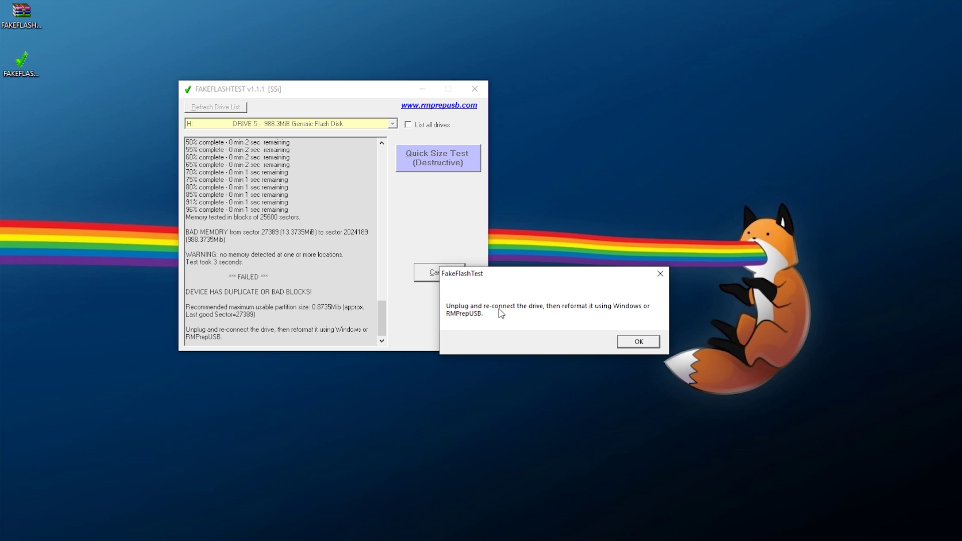
left_click(640, 341)
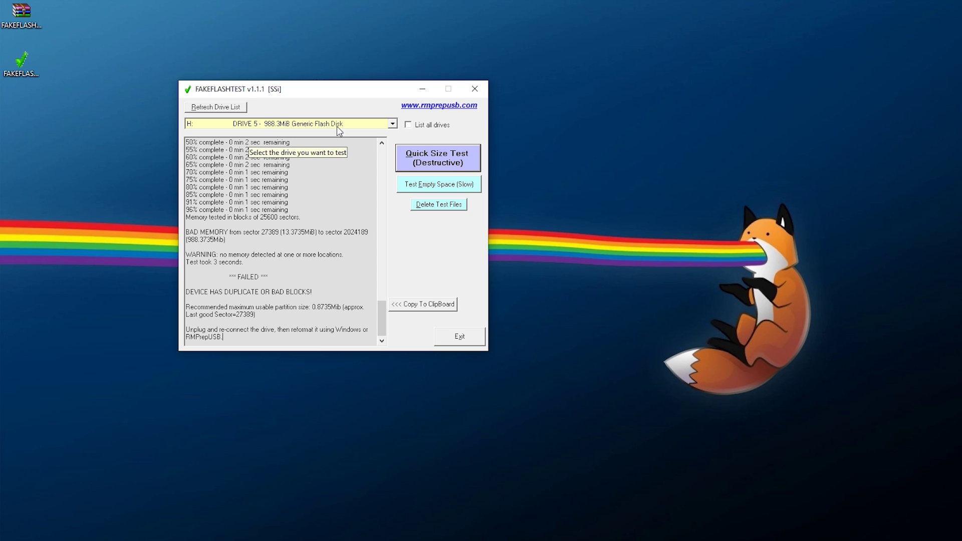
left_click(401, 157)
scroll(367, 255, "up", 20)
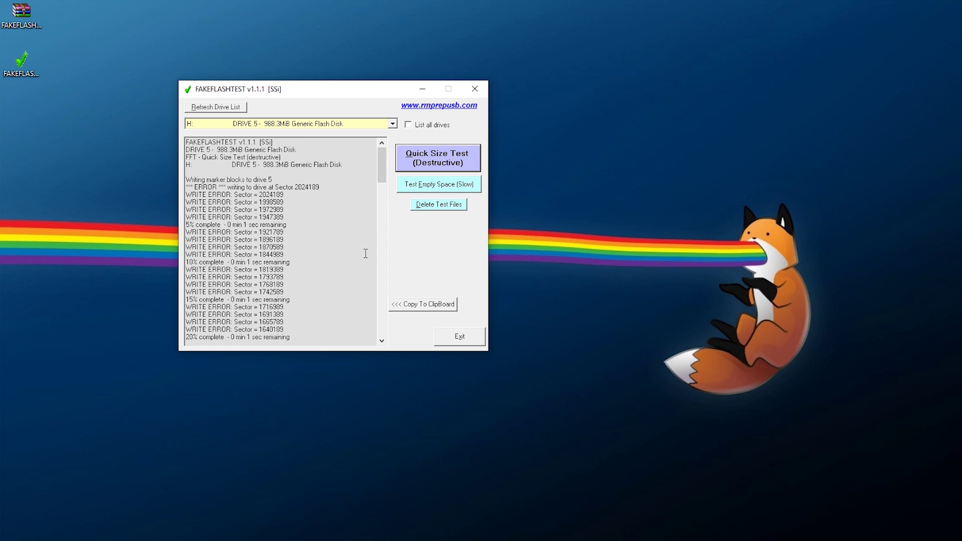
left_click_drag(383, 161, 383, 326)
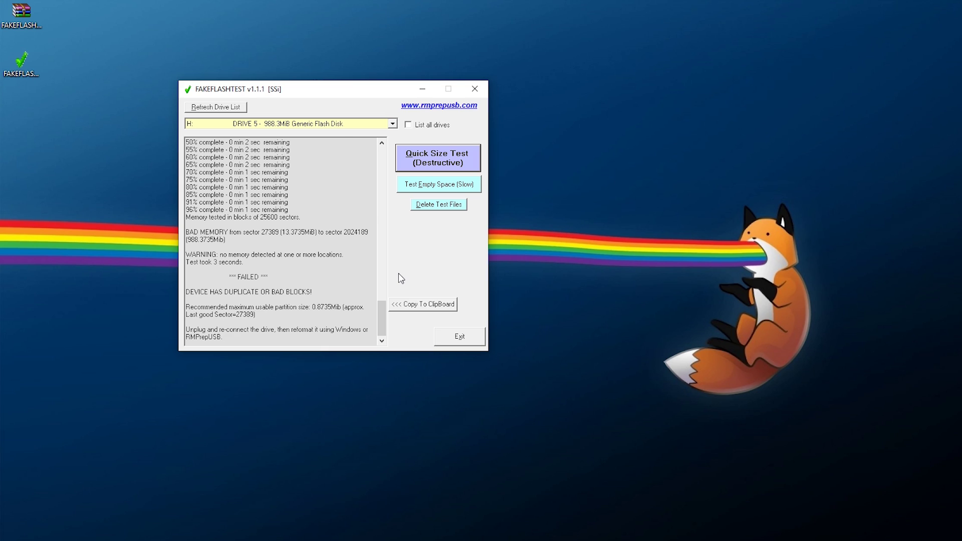
Run the destructive Quick Size Test on drive I: (Lexar microSD RDR) and exit the test utility
left_click(314, 124)
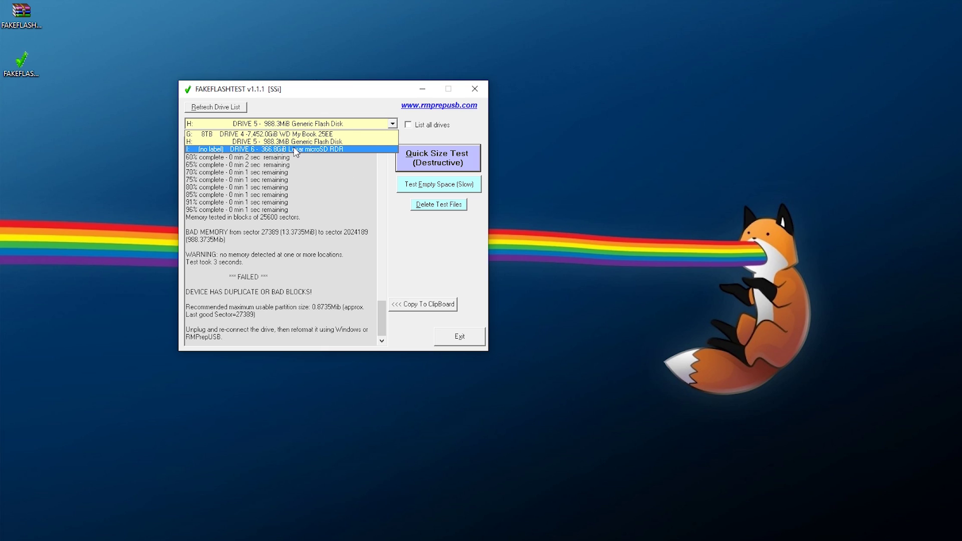
left_click(300, 149)
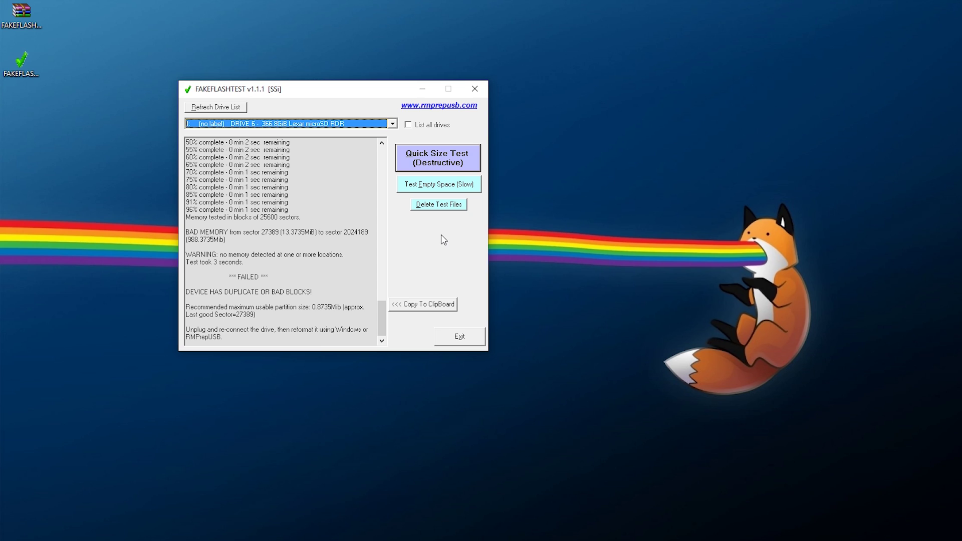
left_click(423, 156)
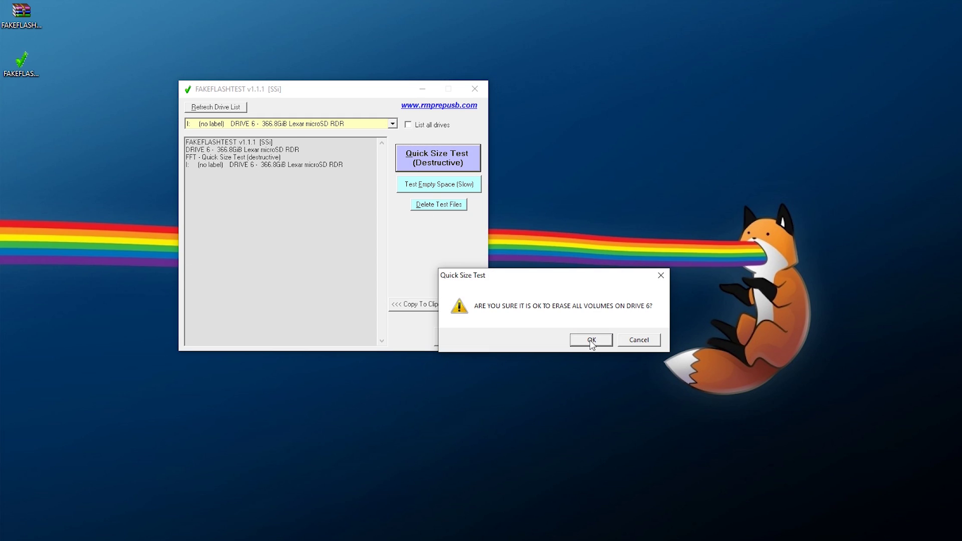
left_click(591, 341)
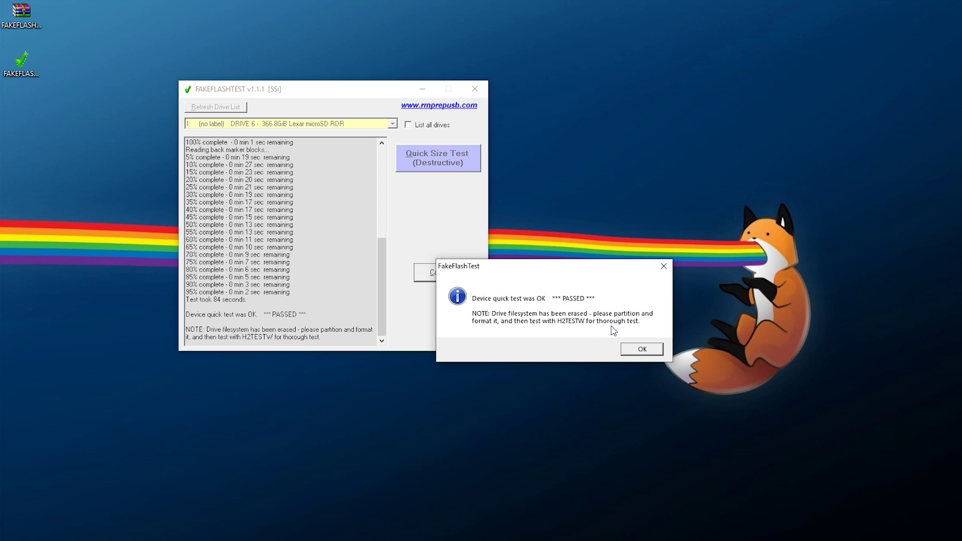
left_click(640, 349)
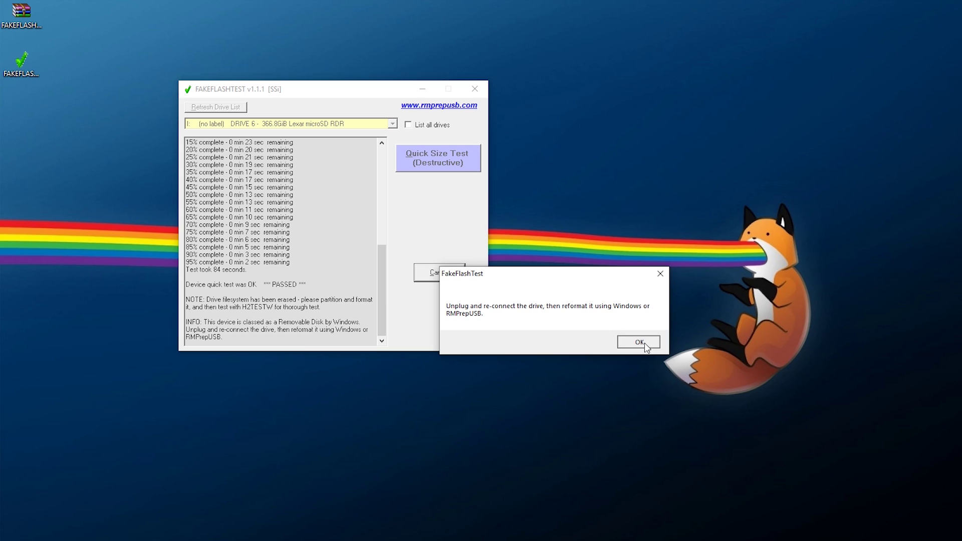
left_click(644, 342)
left_click_drag(382, 315, 394, 186)
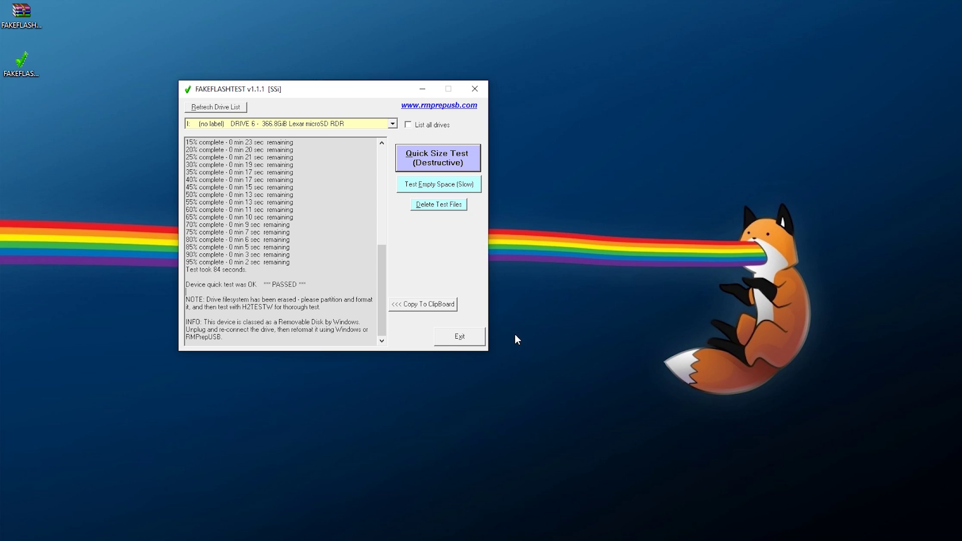
left_click(453, 342)
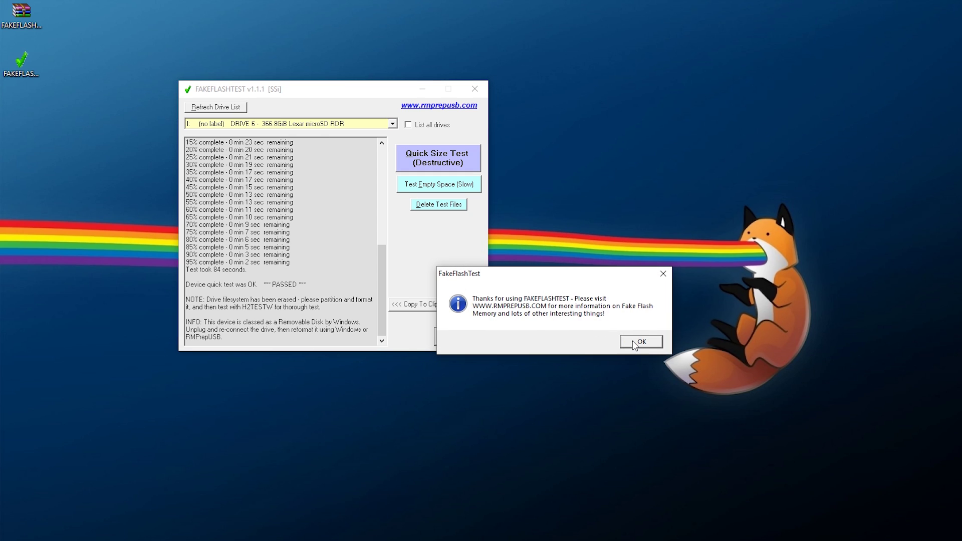
left_click(633, 342)
Quick-format drive I: as exFAT with a 128-kilobyte allocation unit size and close the format window
left_click(105, 119)
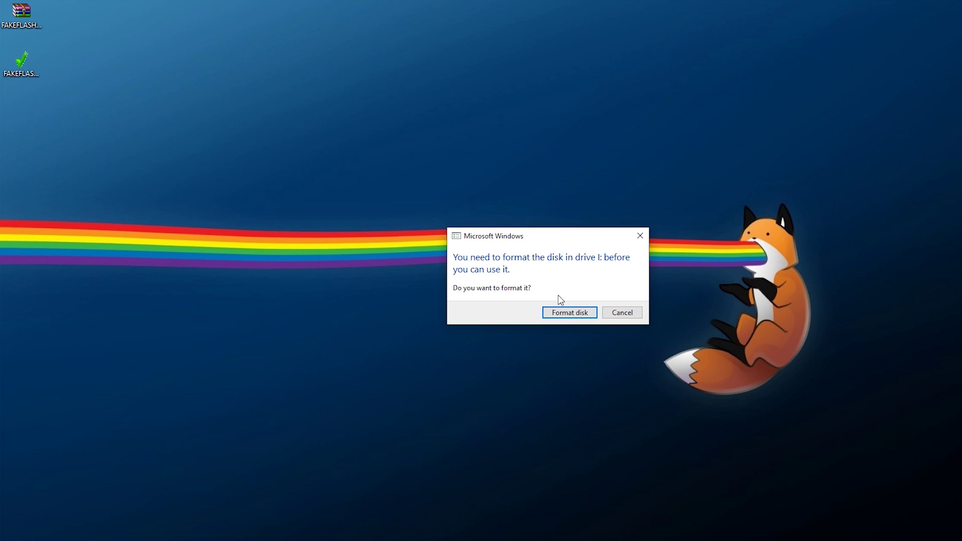
left_click(555, 312)
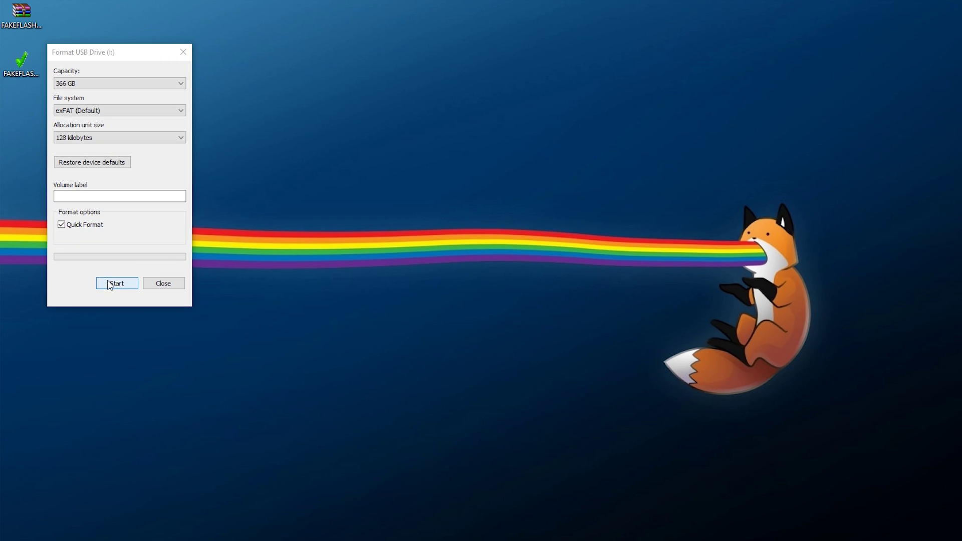
left_click(116, 283)
left_click(558, 301)
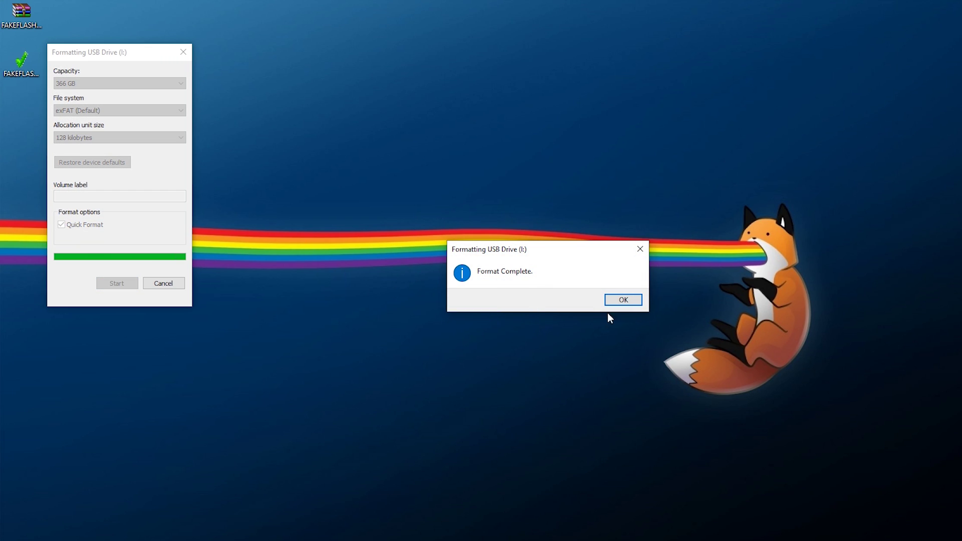
left_click(623, 299)
left_click(163, 283)
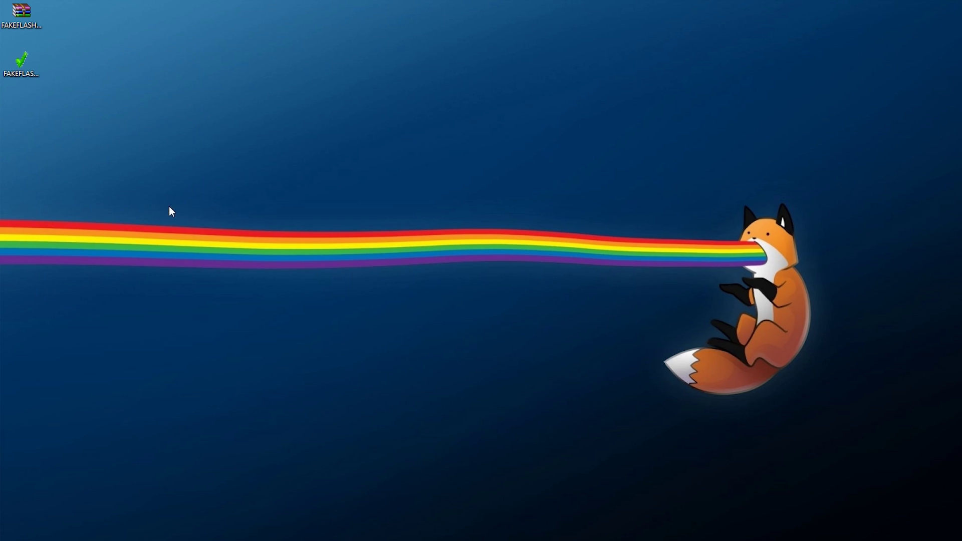
Relaunch FAKEFLASHTEST.exe from the desktop, allowing it to make changes and dismissing its introduction
double_click(40, 46)
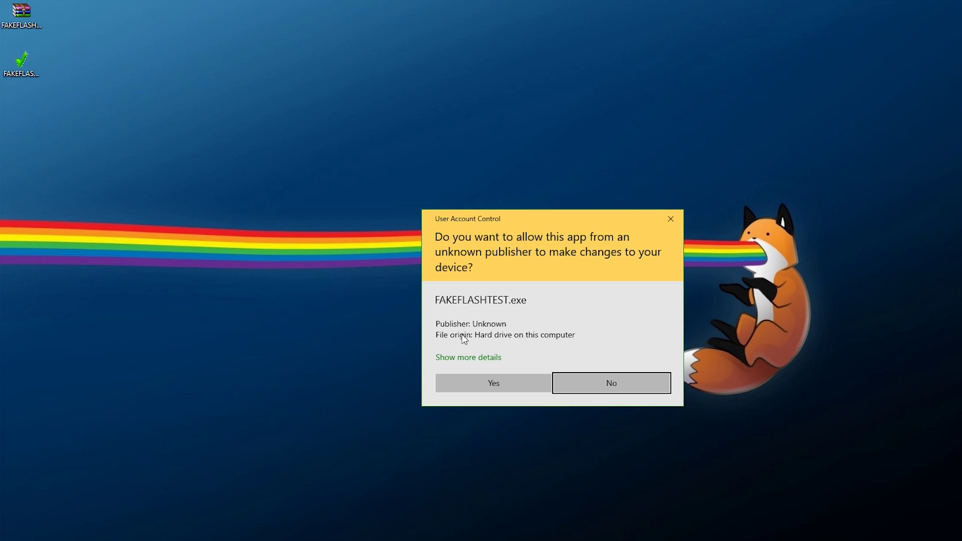
left_click(448, 379)
left_click(645, 449)
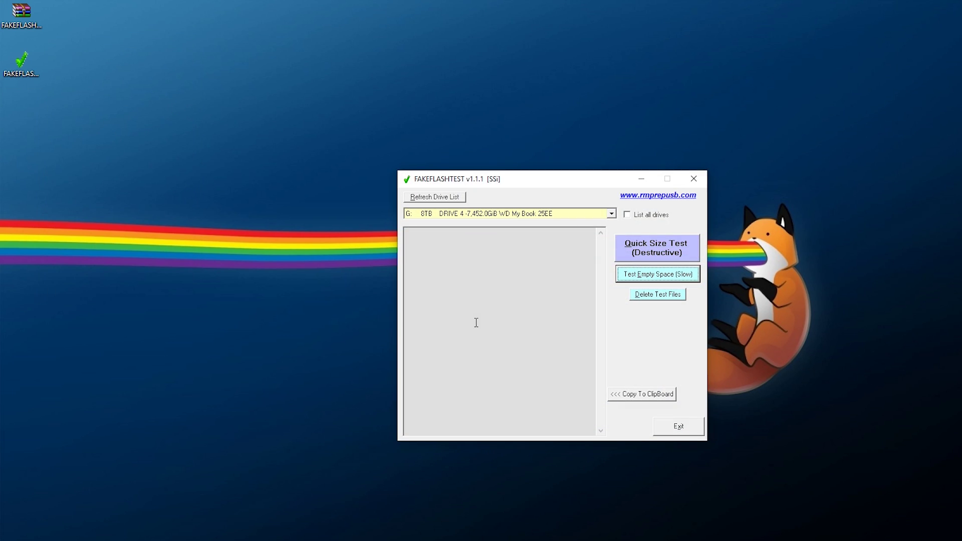
Start the slow Test Empty Space check on drive I: (Lexar microSD RDR), and delete its test files from the drive
left_click(254, 91)
left_click(234, 107)
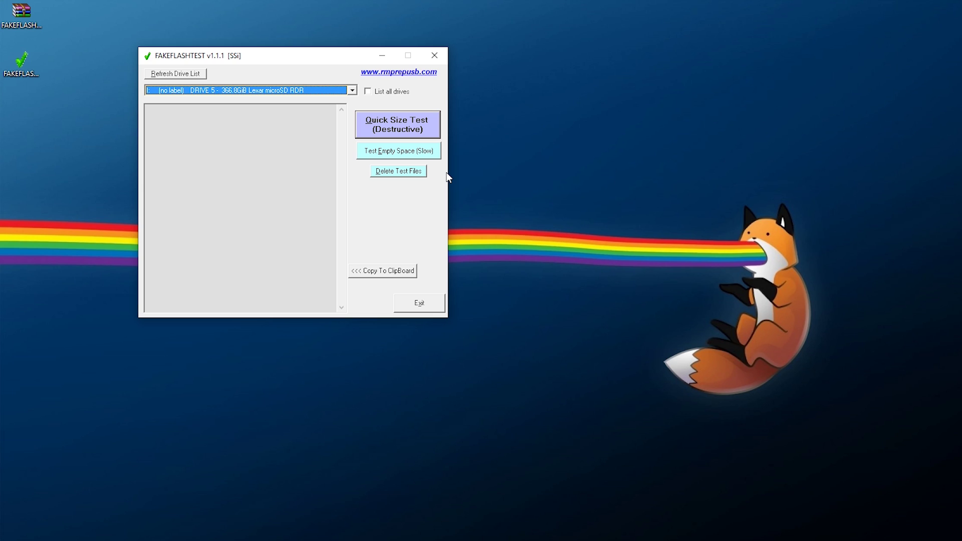
left_click(373, 157)
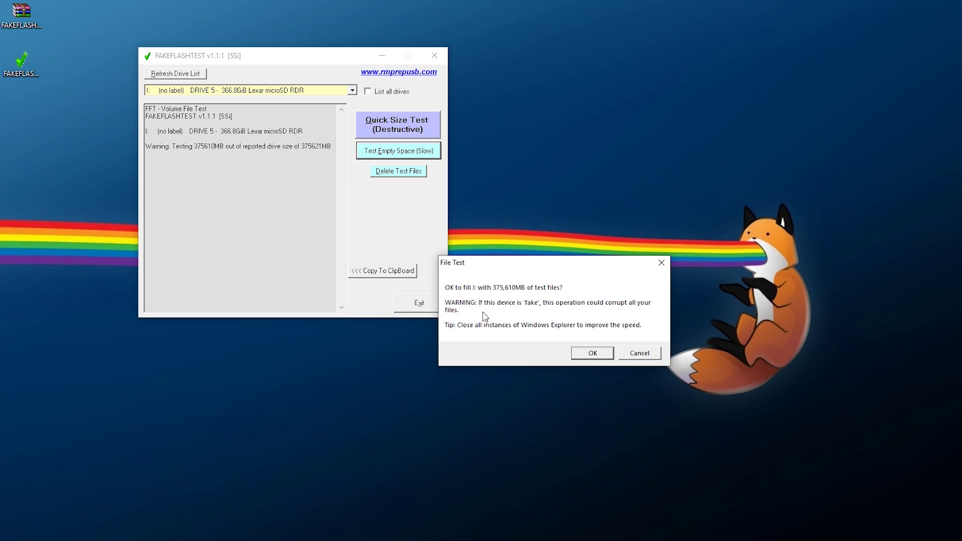
left_click(593, 355)
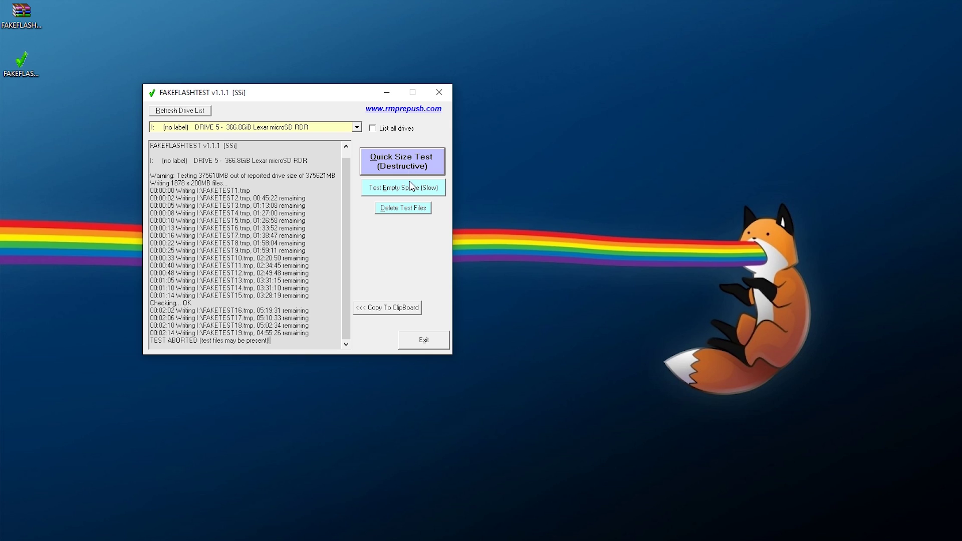
left_click(422, 214)
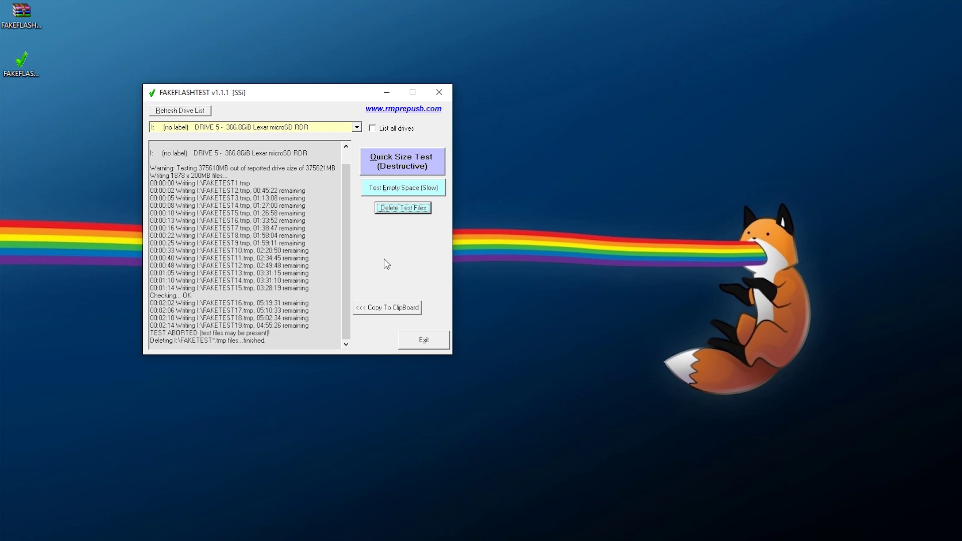
scroll(295, 239, "up", 1)
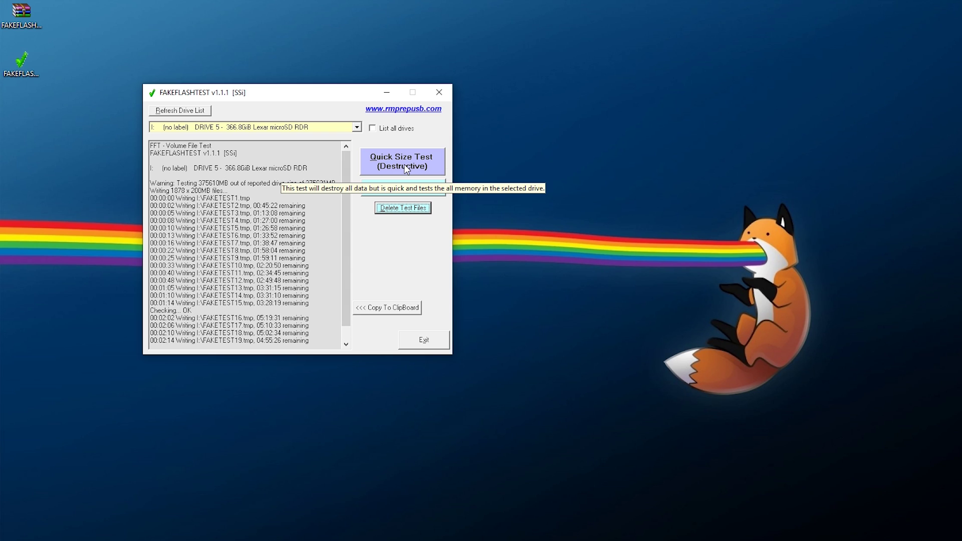